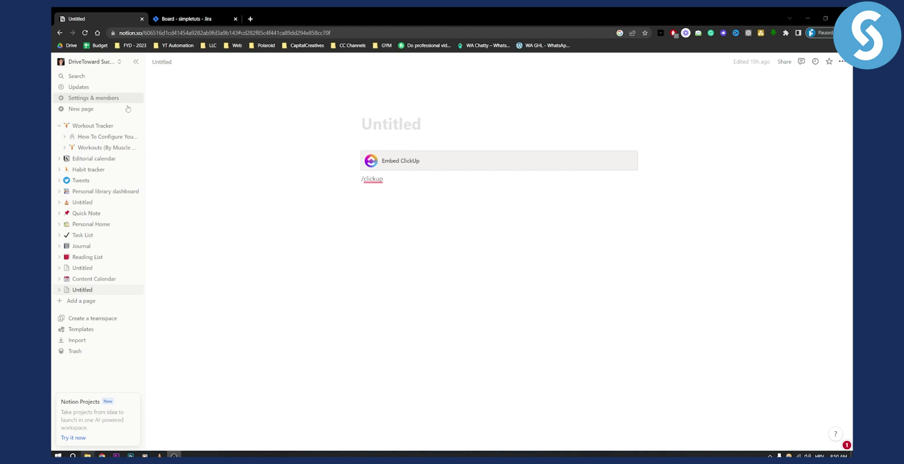
# Check the Jira board tab, then open Notion's Settings & members at My connections
pyautogui.click(186, 19)
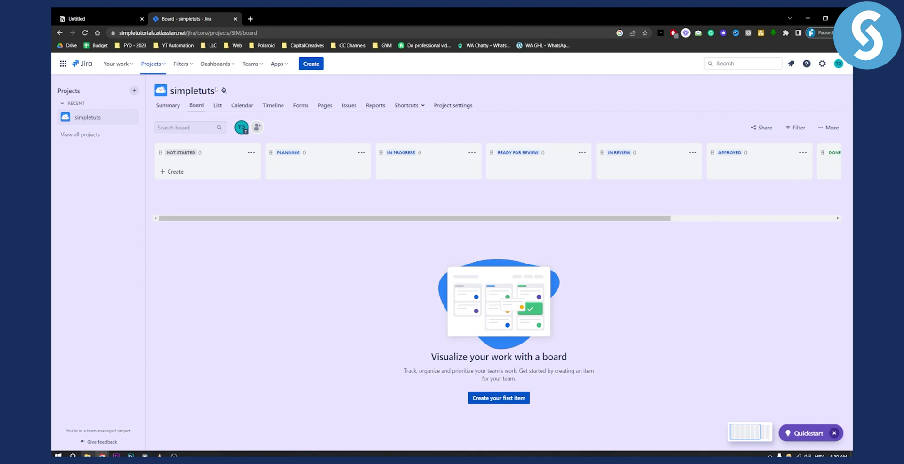
pyautogui.click(89, 13)
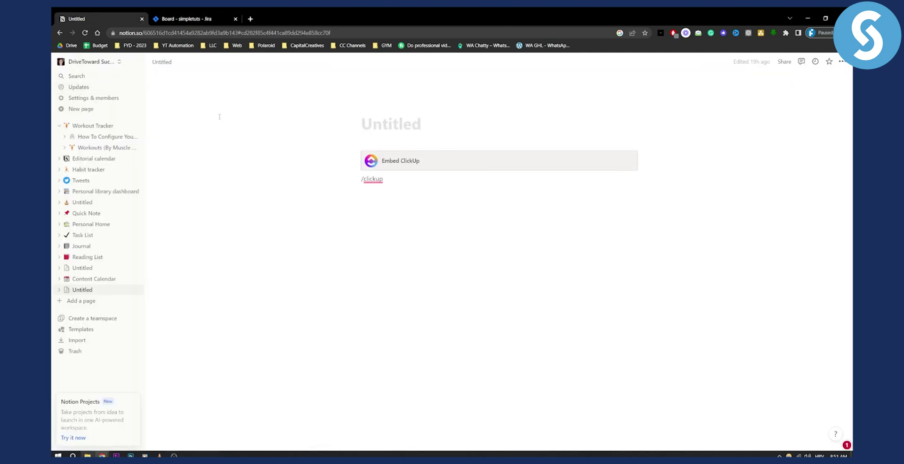
pyautogui.click(104, 99)
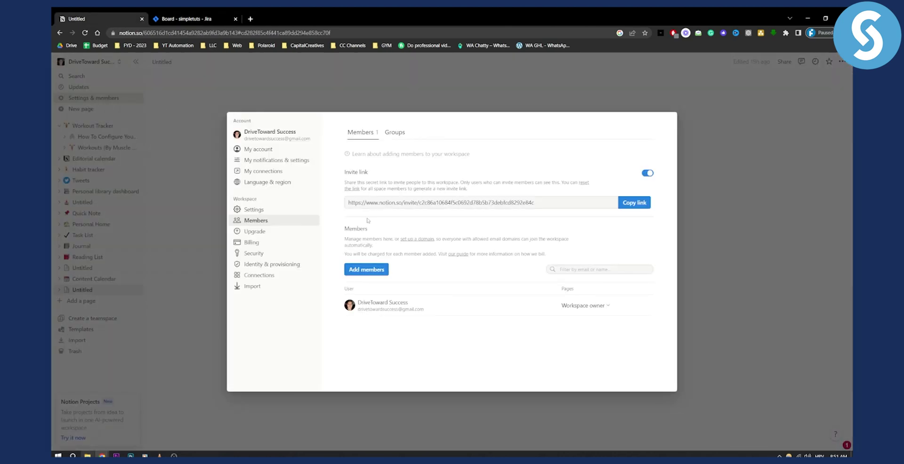
pyautogui.click(255, 171)
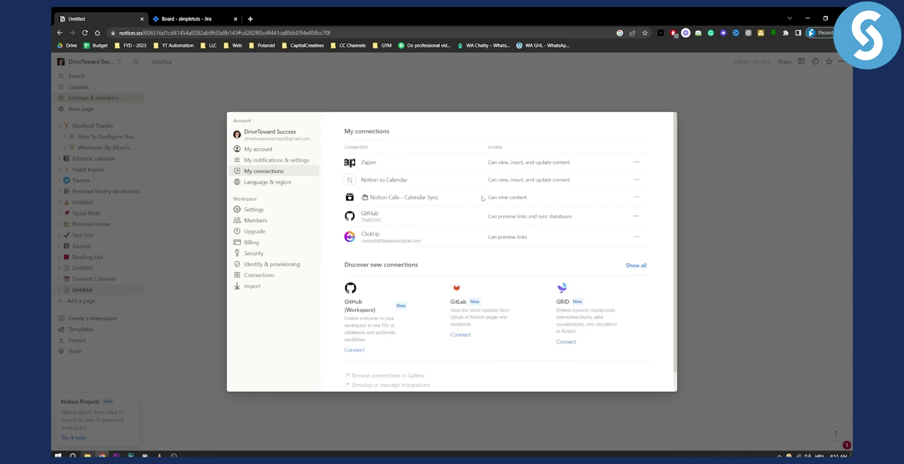
pyautogui.scroll(-1, 653, 248)
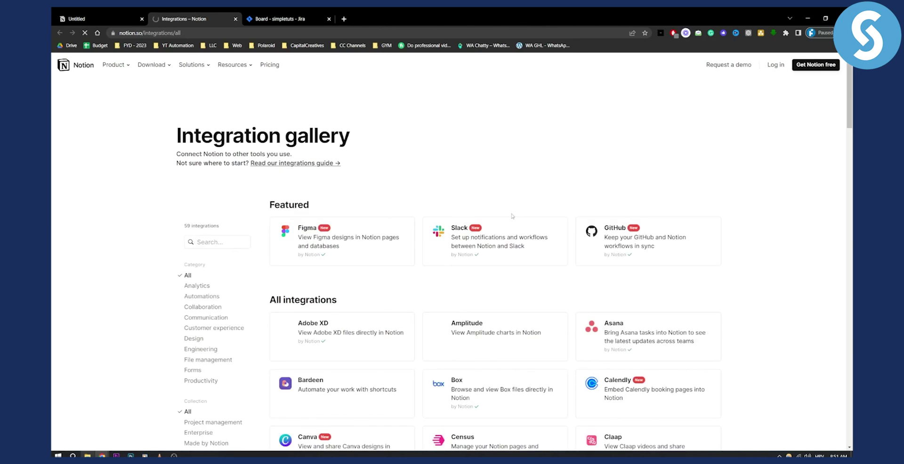
# Scroll the Integration gallery down to Jira and open the Jira card
pyautogui.scroll(-2, 546, 206)
pyautogui.scroll(-2, 546, 206)
pyautogui.scroll(-1, 544, 206)
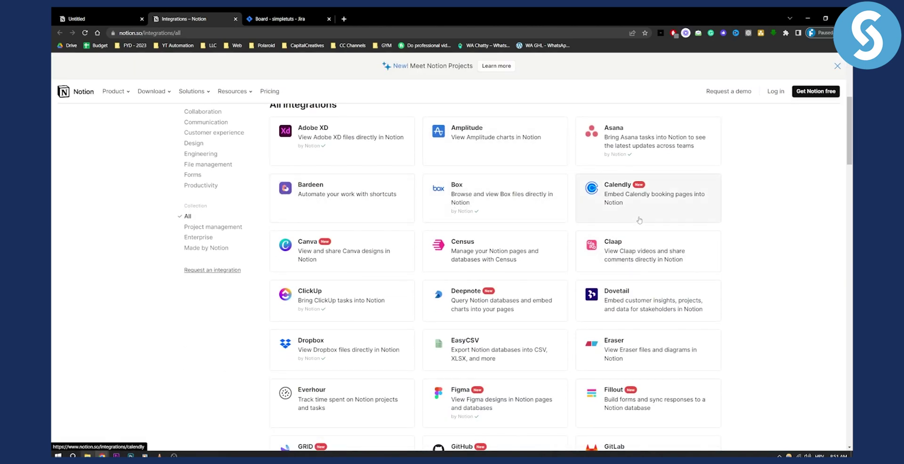
pyautogui.scroll(-1, 466, 301)
pyautogui.scroll(-1, 238, 302)
pyautogui.scroll(-3, 258, 277)
pyautogui.scroll(-1, 258, 275)
pyautogui.scroll(-1, 264, 274)
pyautogui.click(608, 307)
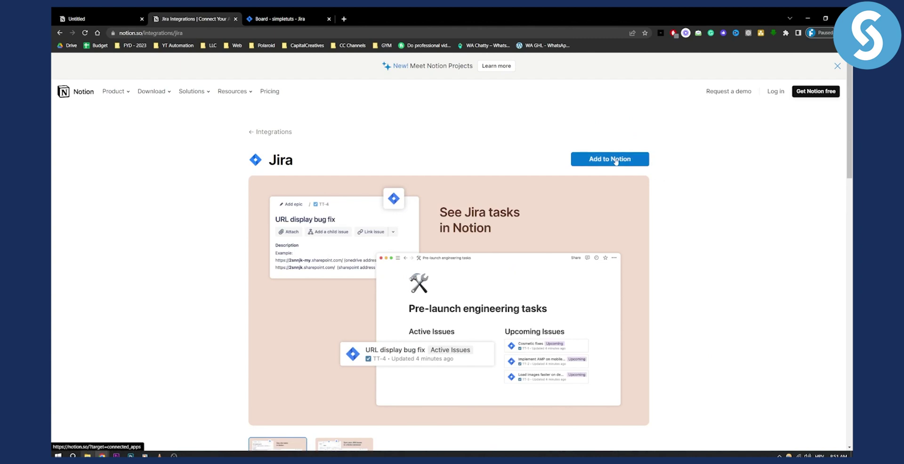
# Add Jira to Notion and expand Show all connections to locate Jira
pyautogui.click(616, 160)
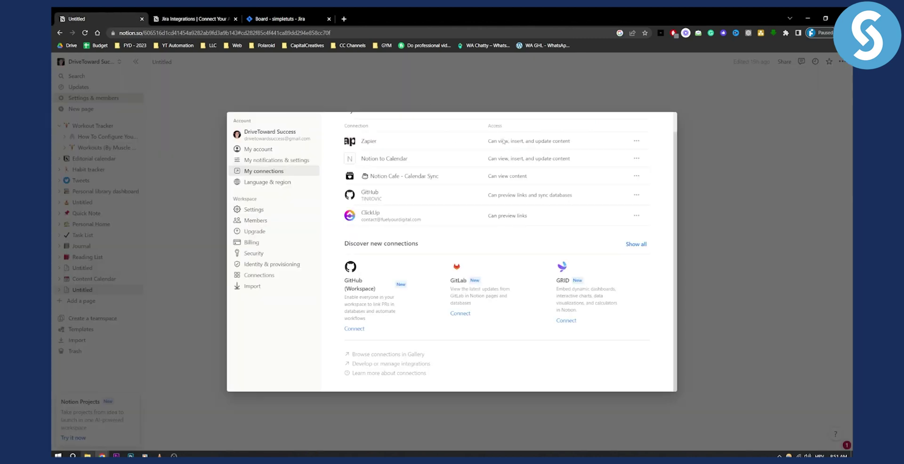
pyautogui.click(637, 244)
pyautogui.scroll(-5, 633, 241)
pyautogui.scroll(-3, 633, 239)
pyautogui.scroll(-2, 633, 239)
pyautogui.scroll(-2, 632, 240)
pyautogui.scroll(-2, 633, 239)
pyautogui.scroll(-1, 632, 239)
pyautogui.scroll(1, 632, 239)
pyautogui.scroll(2, 631, 239)
pyautogui.scroll(2, 630, 241)
pyautogui.scroll(3, 630, 241)
pyautogui.scroll(2, 630, 241)
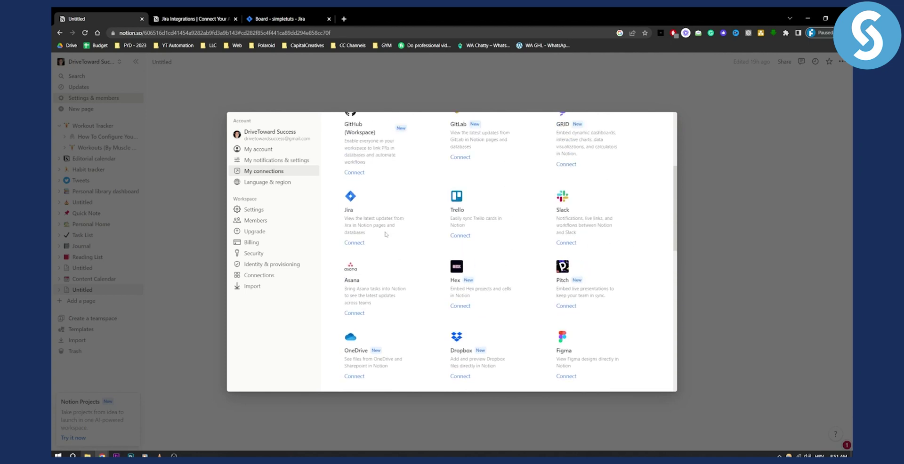
# Connect Jira and accept the Atlassian consent for the simpletutorials site
pyautogui.click(355, 243)
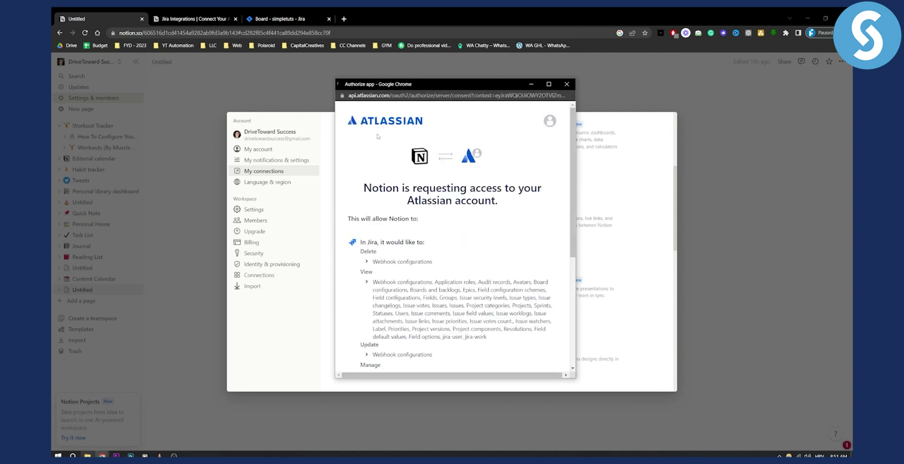
pyautogui.scroll(-5, 455, 198)
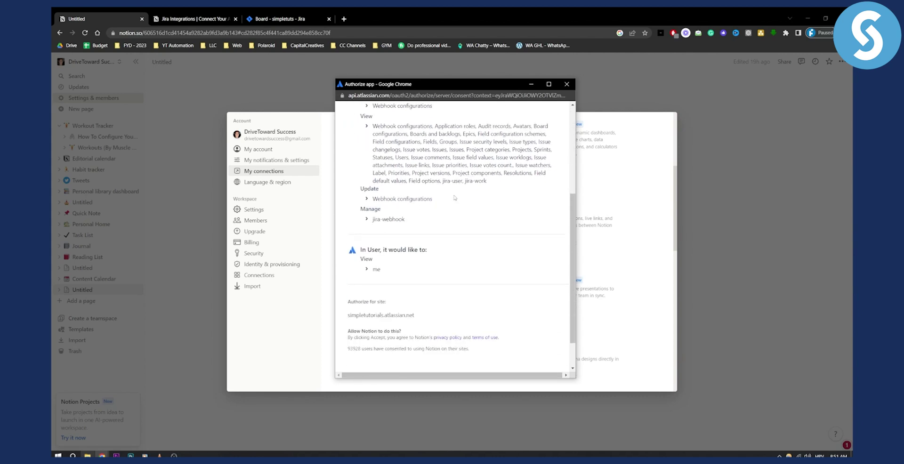
pyautogui.scroll(2, 453, 197)
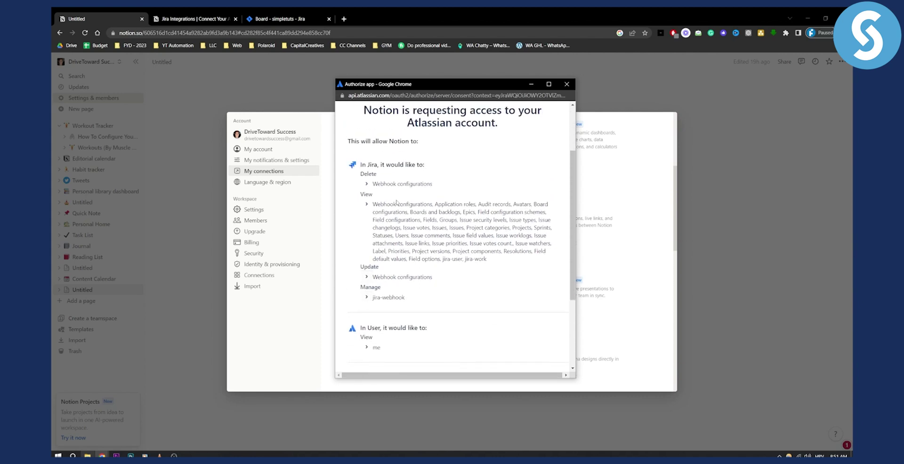
pyautogui.scroll(-3, 395, 203)
pyautogui.click(518, 347)
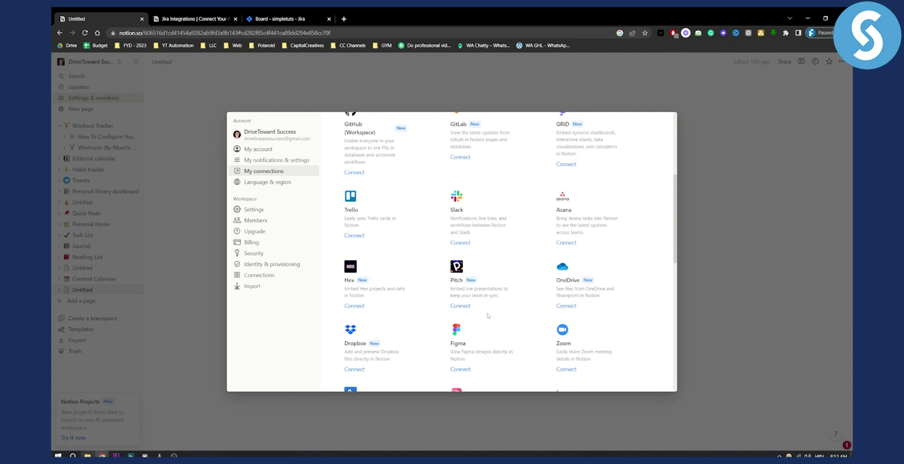
# Verify the Jira row under My connections via its ... menu, then close Settings
pyautogui.scroll(3, 557, 265)
pyautogui.scroll(1, 556, 265)
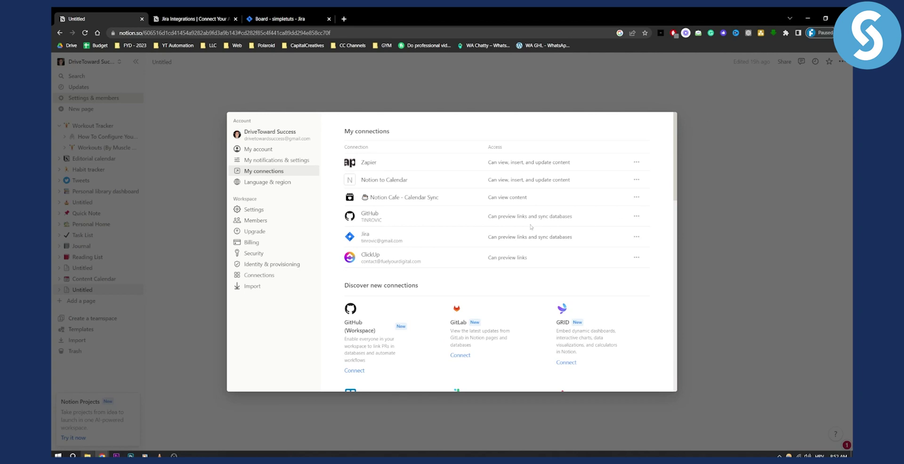
pyautogui.click(637, 237)
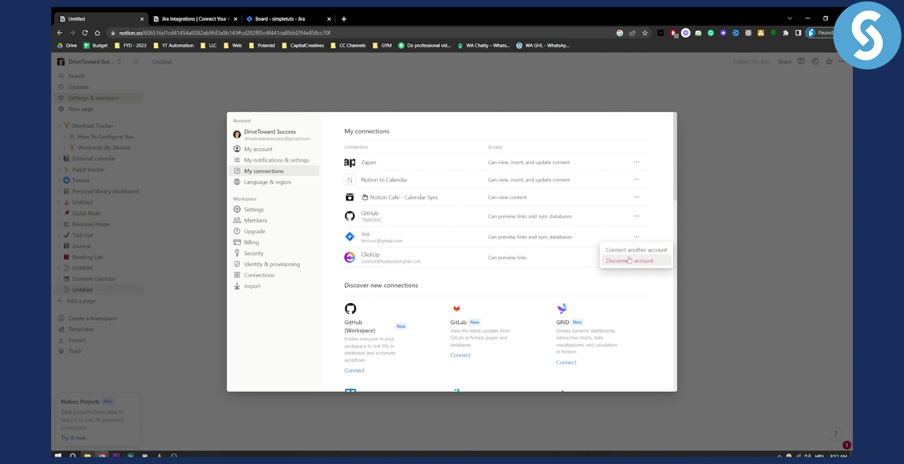
pyautogui.press('Escape')
pyautogui.click(727, 193)
# Clear the leftover /clickup text and insert an Embed Jira block below ClickUp via /ji
pyautogui.moveTo(388, 184); pyautogui.dragTo(359, 180)
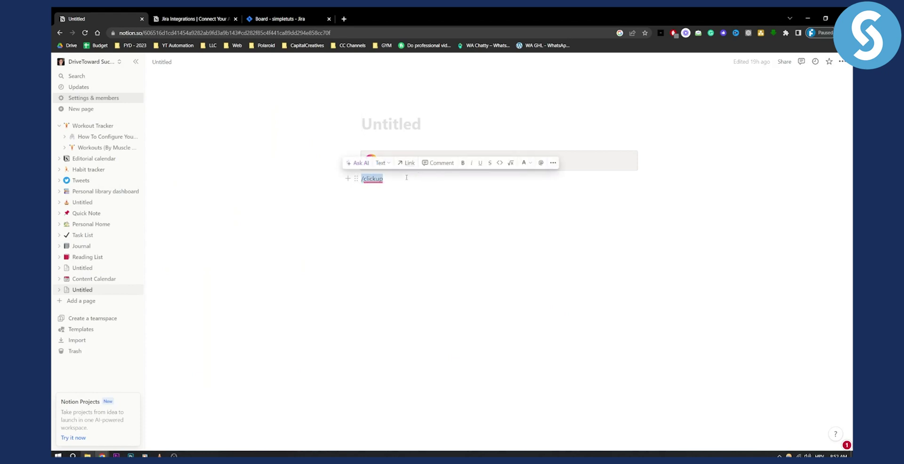
pyautogui.press('BackSpace')
pyautogui.press('BackSpace')
pyautogui.press('BackSpace')
pyautogui.click(474, 154)
pyautogui.hotkey('ctrl', 'v')
pyautogui.press('Return')
pyautogui.click(629, 148)
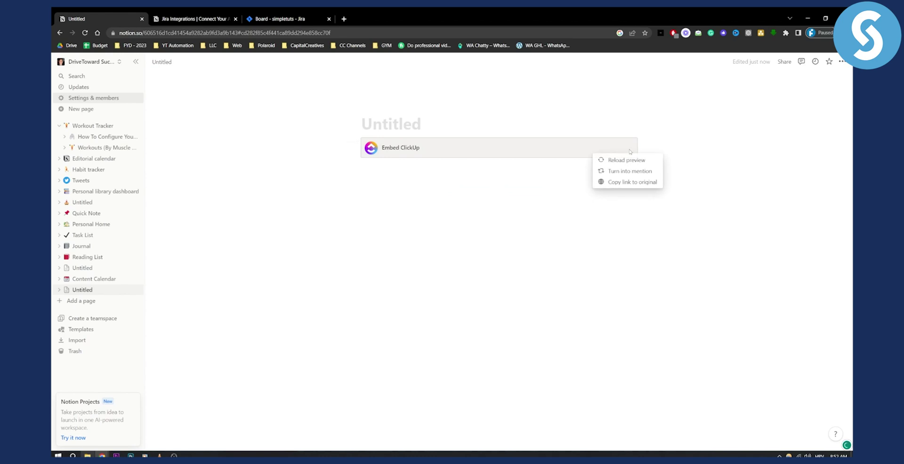
pyautogui.click(471, 163)
pyautogui.click(439, 163)
pyautogui.click(399, 180)
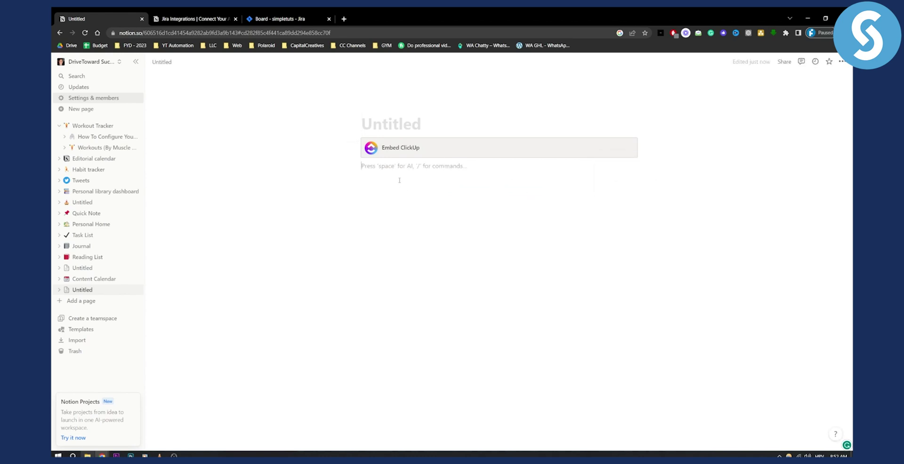
pyautogui.press('Return')
pyautogui.press('Return')
pyautogui.press('Return')
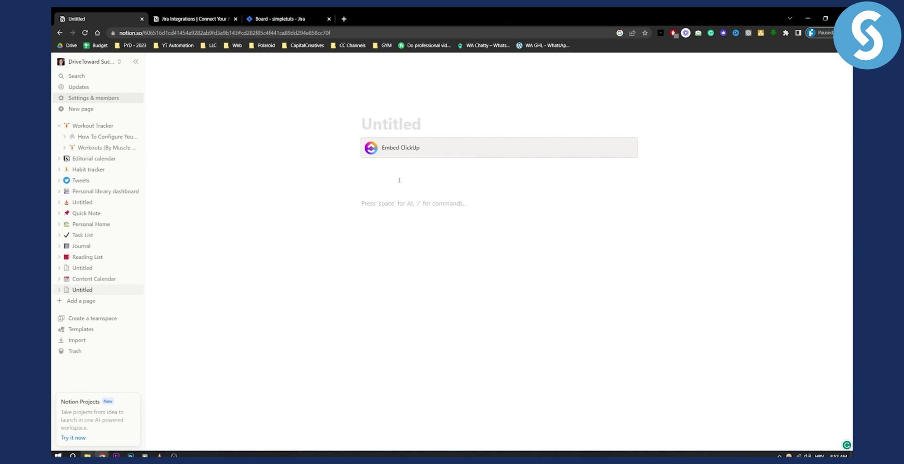
pyautogui.write('/ji')
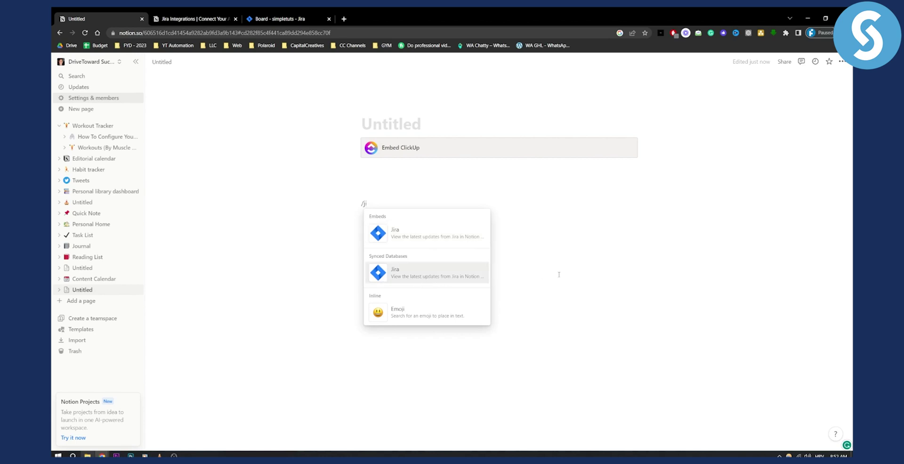
pyautogui.click(414, 234)
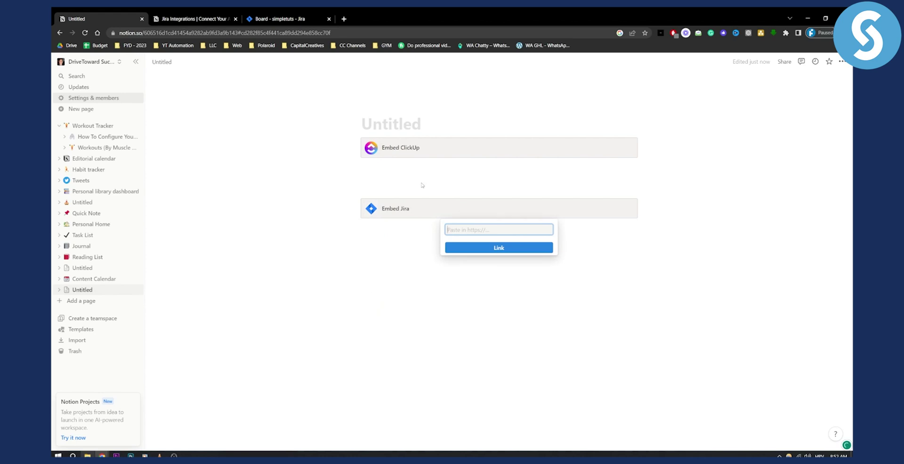
# Copy the Jira board's share link from the Jira tab and return to Notion
pyautogui.click(277, 19)
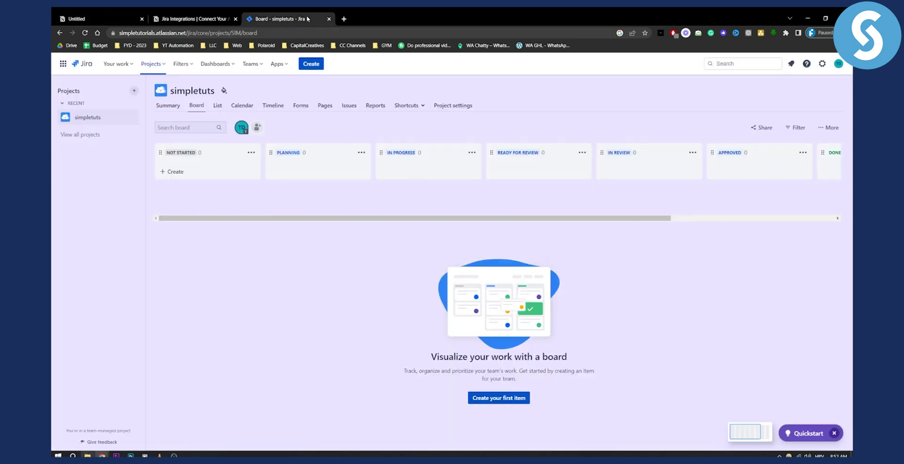
pyautogui.click(762, 130)
pyautogui.click(642, 233)
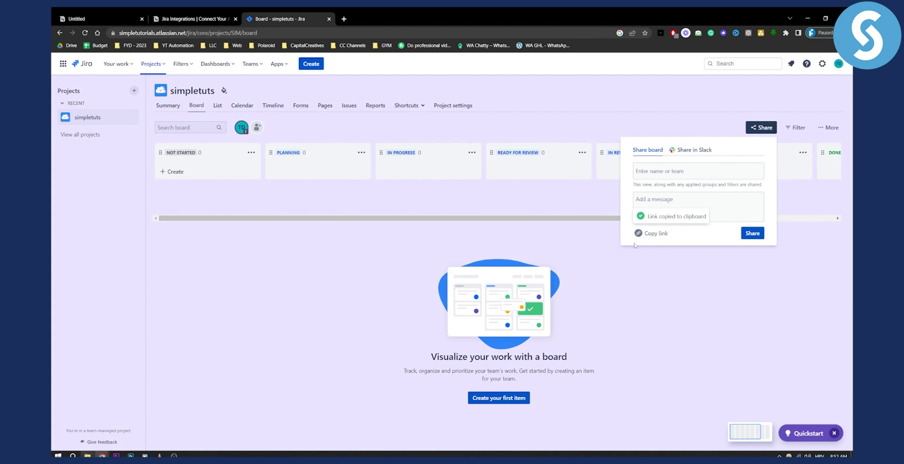
pyautogui.click(696, 295)
pyautogui.click(80, 19)
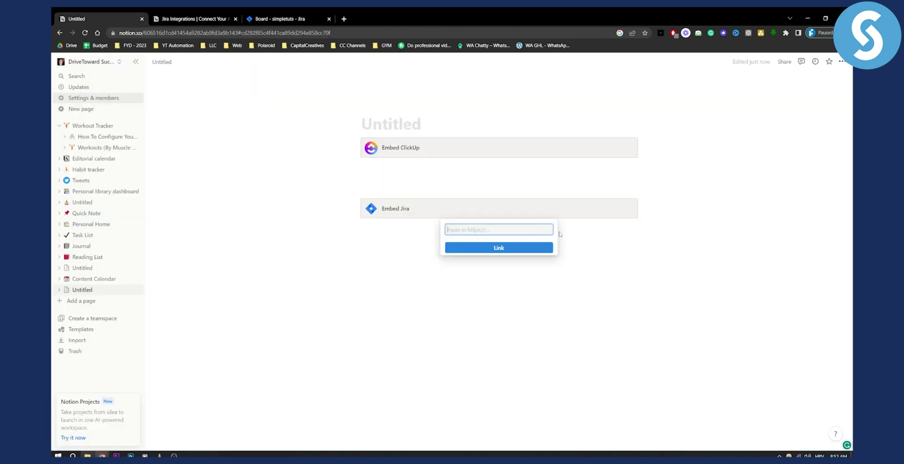
# Paste the board link into the Embed Jira field and review the Unrecognized URL warning
pyautogui.hotkey('ctrl', 'v')
pyautogui.press('Return')
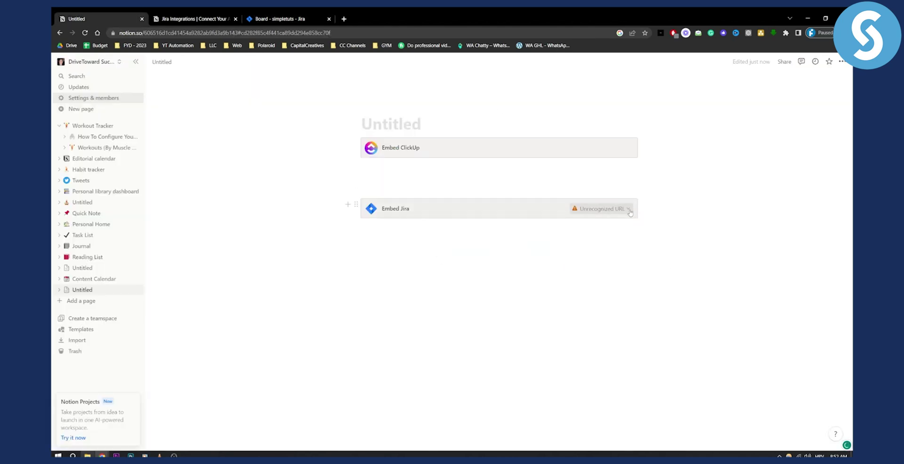
pyautogui.click(631, 213)
pyautogui.click(378, 241)
# Paste the board link again below the embed, keep it as plain URL text
pyautogui.hotkey('ctrl', 'v')
pyautogui.press('Escape')
pyautogui.moveTo(478, 231)
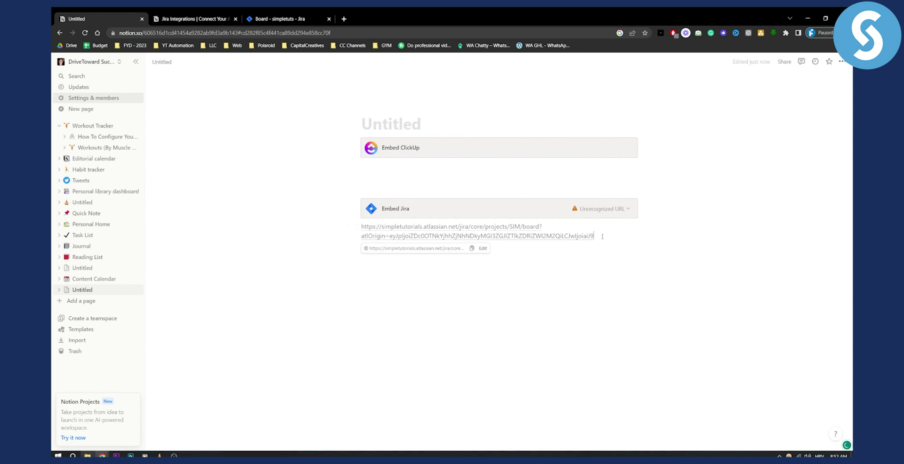
pyautogui.press('Return')
pyautogui.click(482, 249)
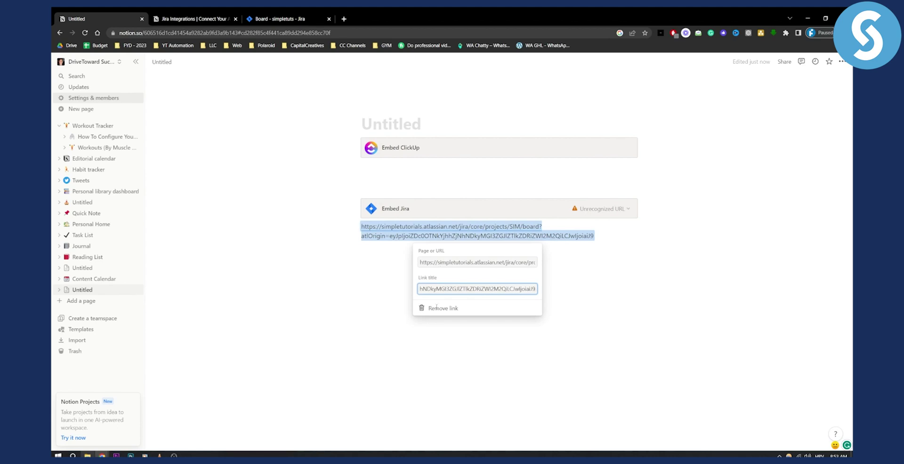
pyautogui.click(438, 308)
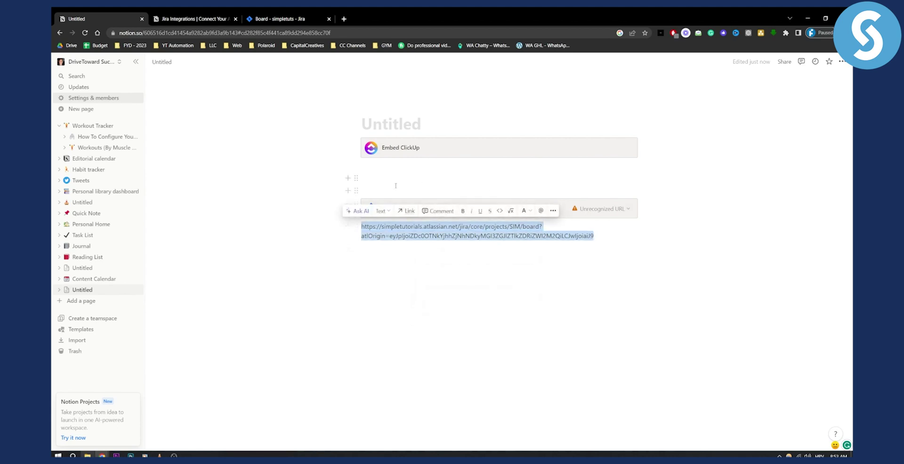
pyautogui.click(569, 257)
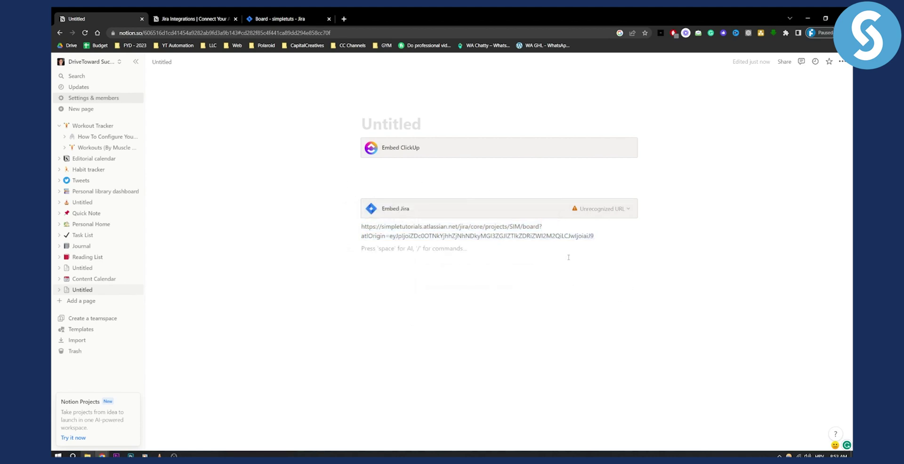
pyautogui.click(410, 210)
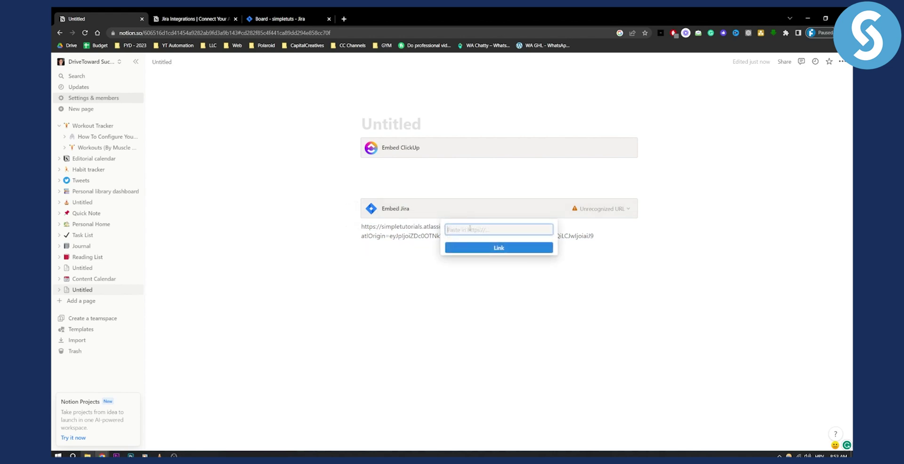
# Re-paste the board link into the embed field and delete the stray URL text beneath
pyautogui.click(281, 18)
pyautogui.click(99, 19)
pyautogui.hotkey('ctrl', 'v')
pyautogui.press('Return')
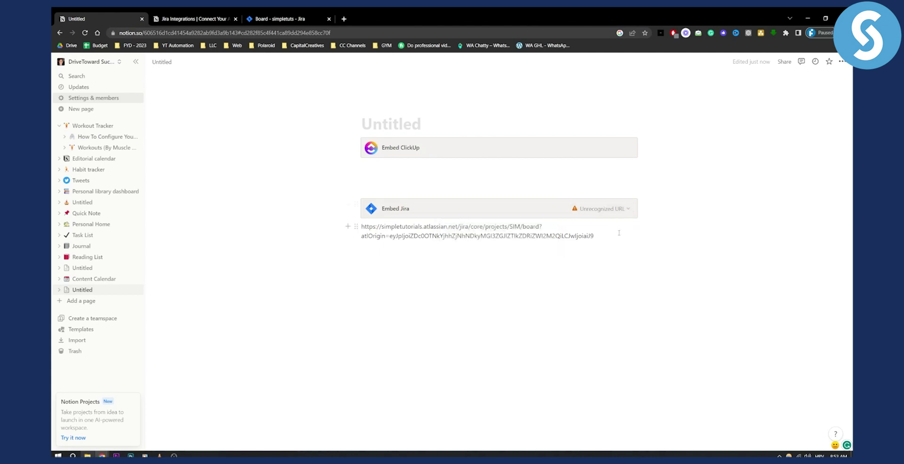
pyautogui.moveTo(595, 236); pyautogui.dragTo(362, 226)
pyautogui.press('BackSpace')
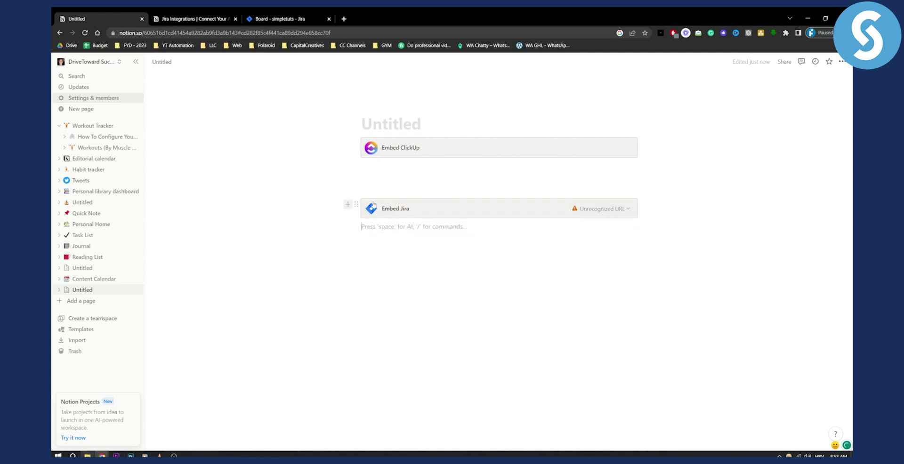